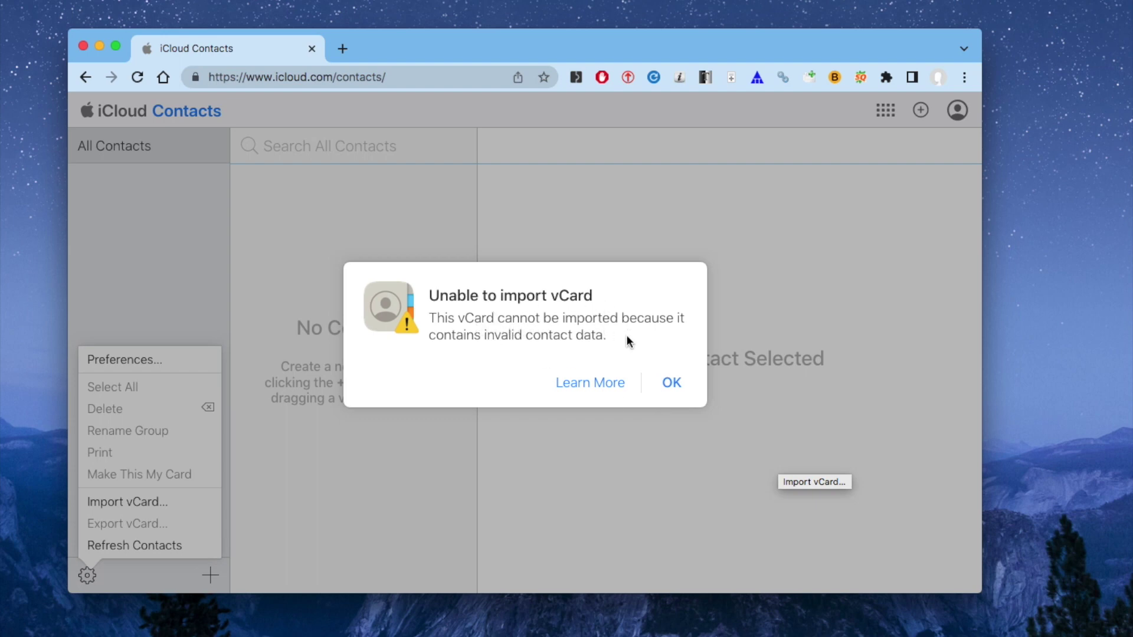
# Open Apple's support page on iCloud Contacts limits from the failed vCard import alert.
pyautogui.click(590, 383)
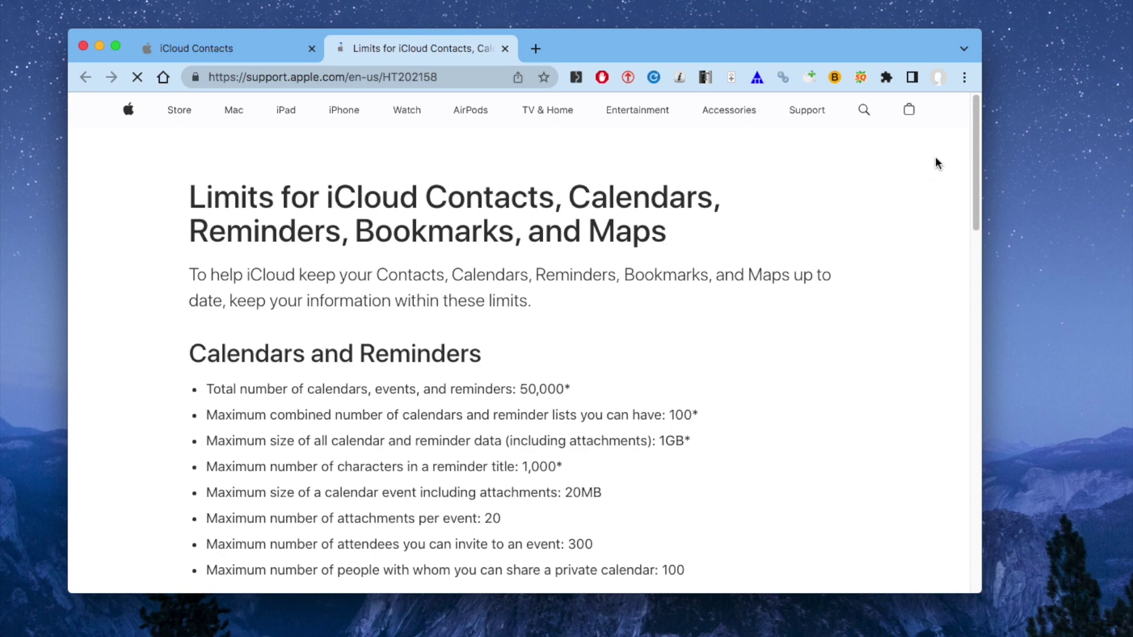
# Read the vCard import limits on the support page, then return to the iCloud Contacts tab.
pyautogui.moveTo(973, 108); pyautogui.dragTo(959, 249)
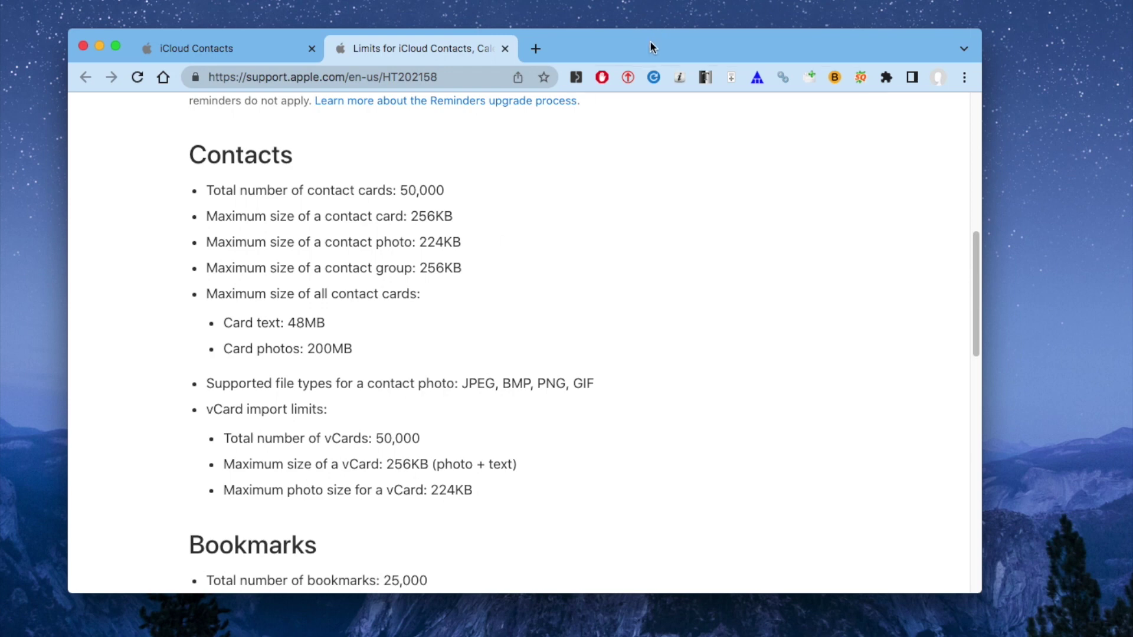
pyautogui.click(262, 47)
pyautogui.moveTo(653, 42); pyautogui.dragTo(694, 34)
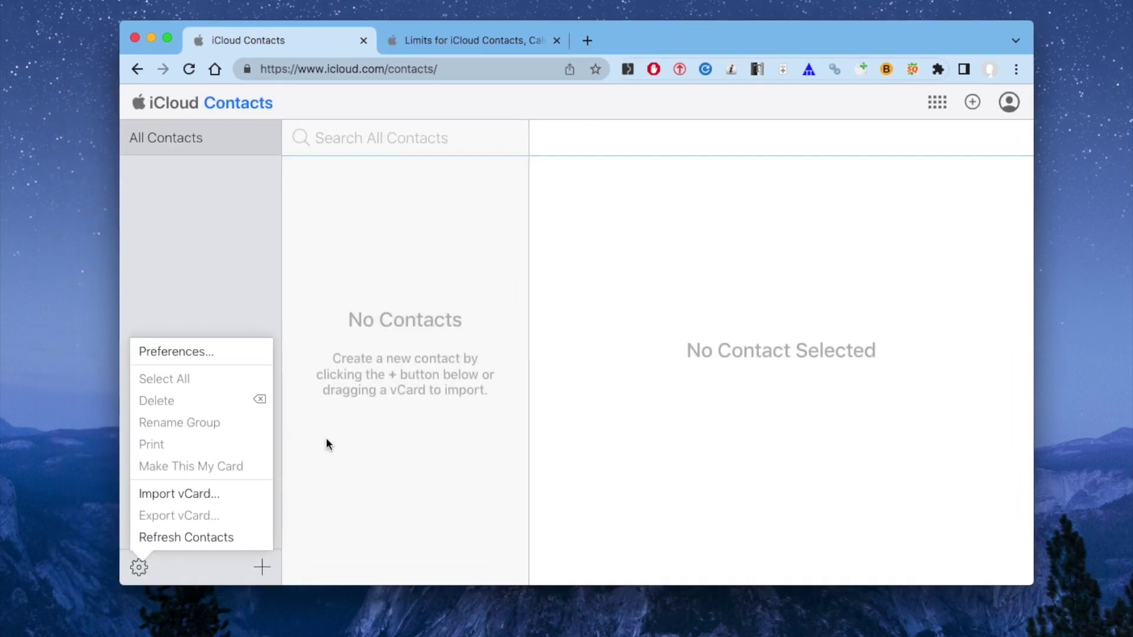
# Import the multi-contact .vcf file from the Desktop through the gear menu's Import vCard option.
pyautogui.click(174, 499)
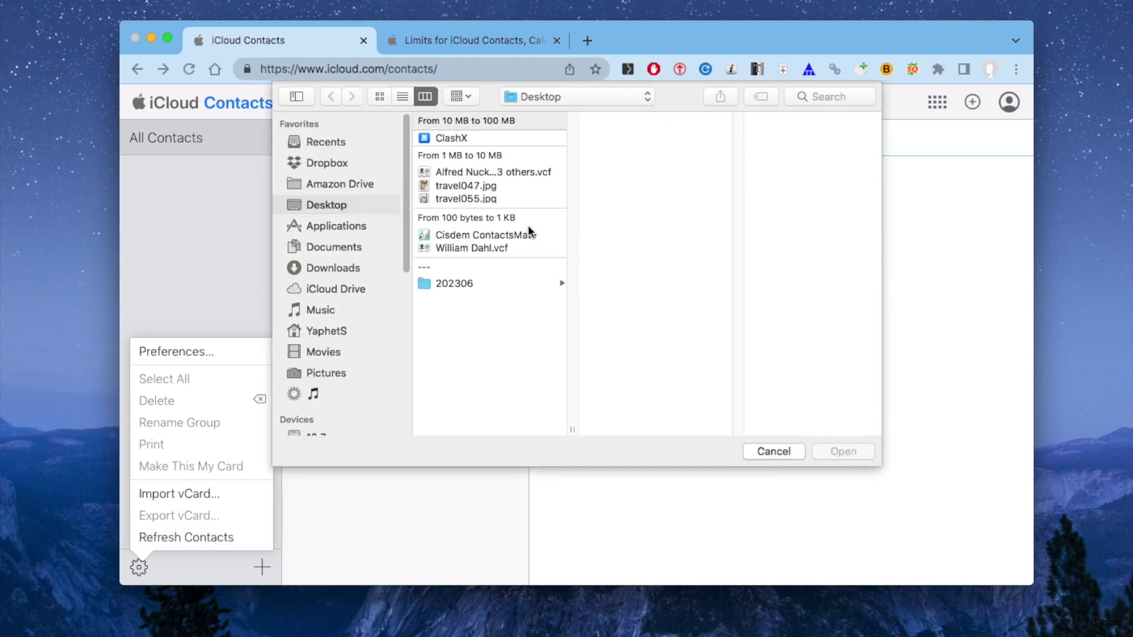
pyautogui.click(499, 172)
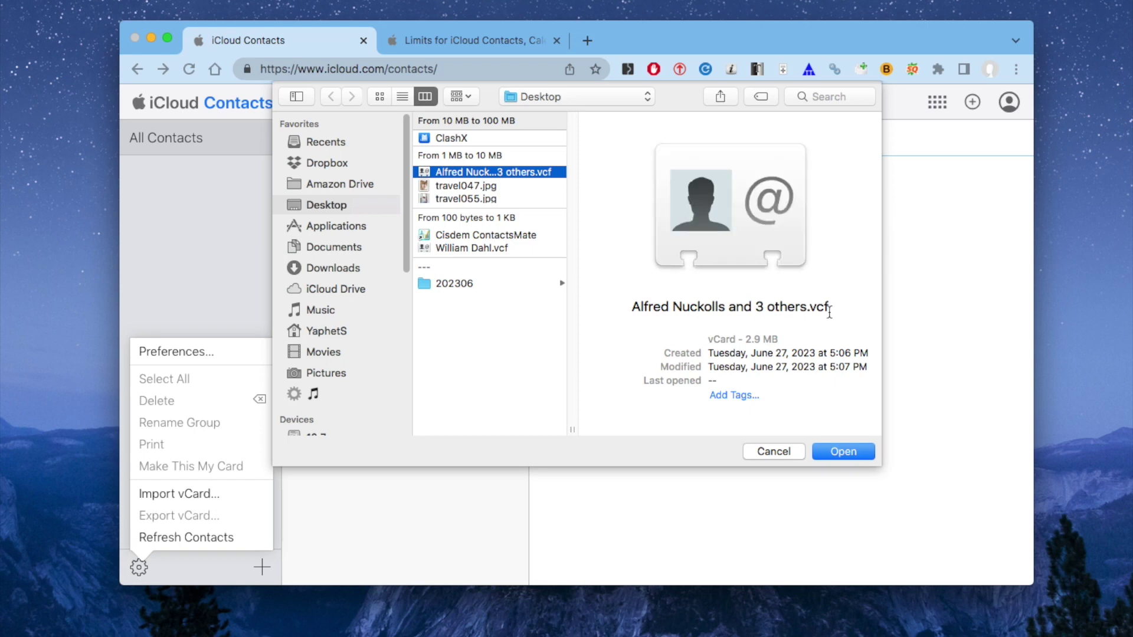
pyautogui.click(835, 453)
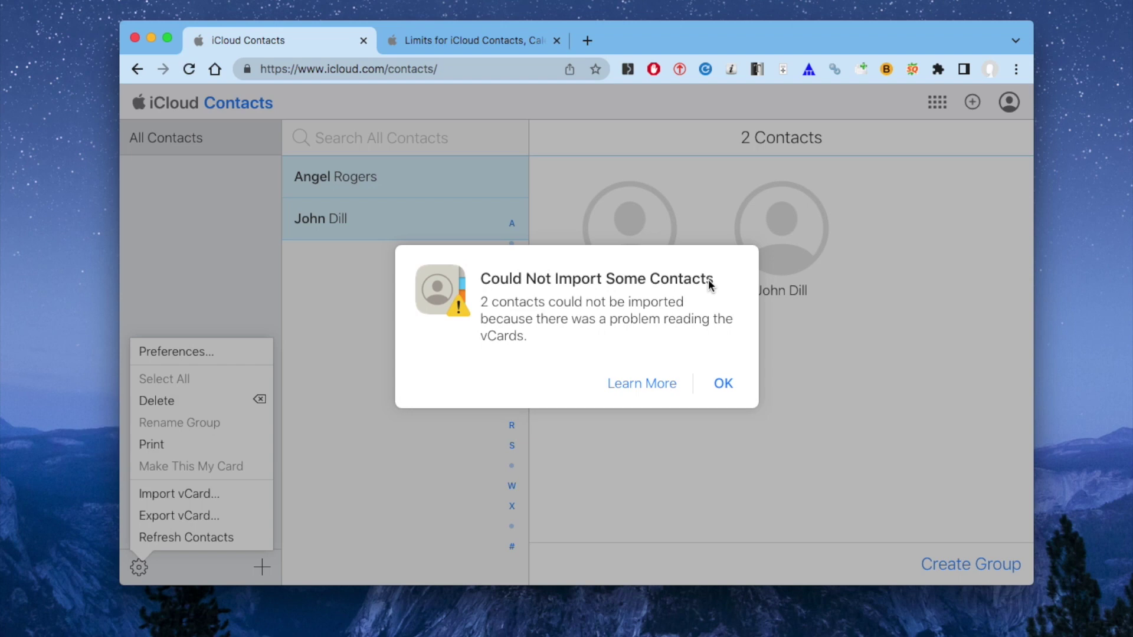
# Dismiss the partial-import error and select both newly imported contacts together.
pyautogui.click(724, 384)
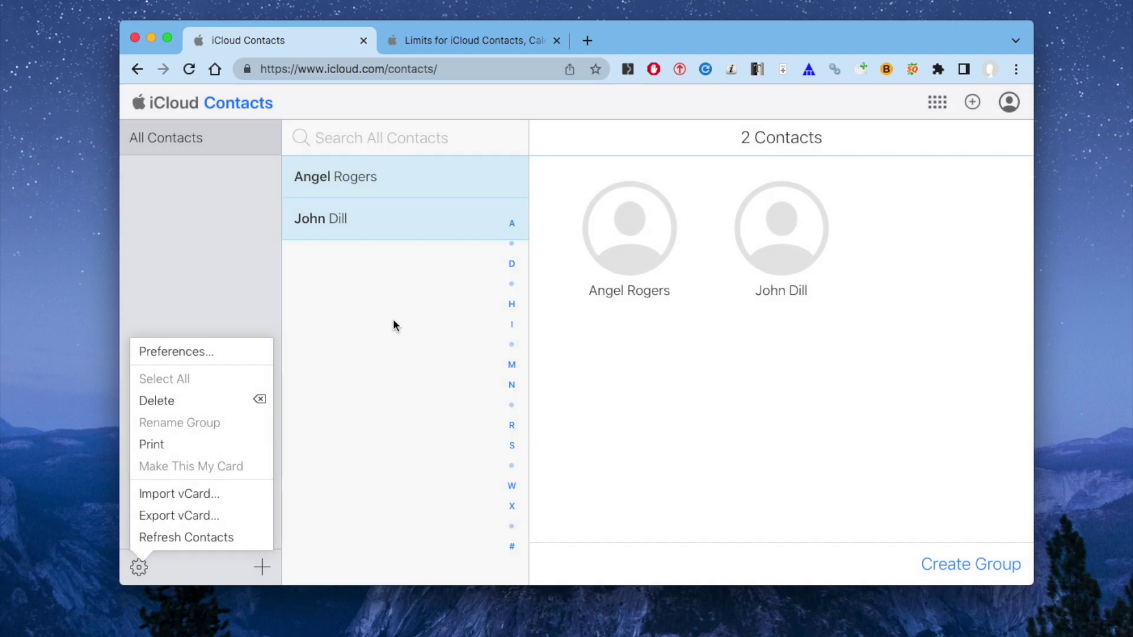
pyautogui.click(384, 254)
pyautogui.click(380, 175)
pyautogui.click(376, 212)
pyautogui.click(370, 177)
pyautogui.keyDown('shift'); pyautogui.click(356, 218); pyautogui.keyUp('shift')
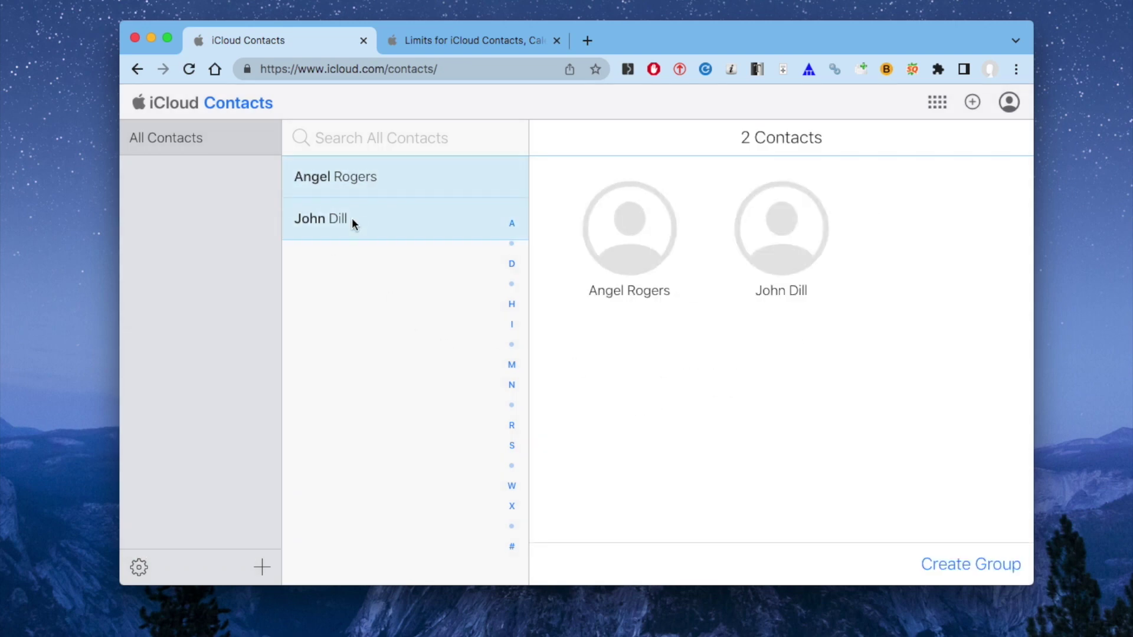
# Delete the two selected contacts, confirm, and minimize the browser.
pyautogui.click(140, 567)
pyautogui.click(157, 402)
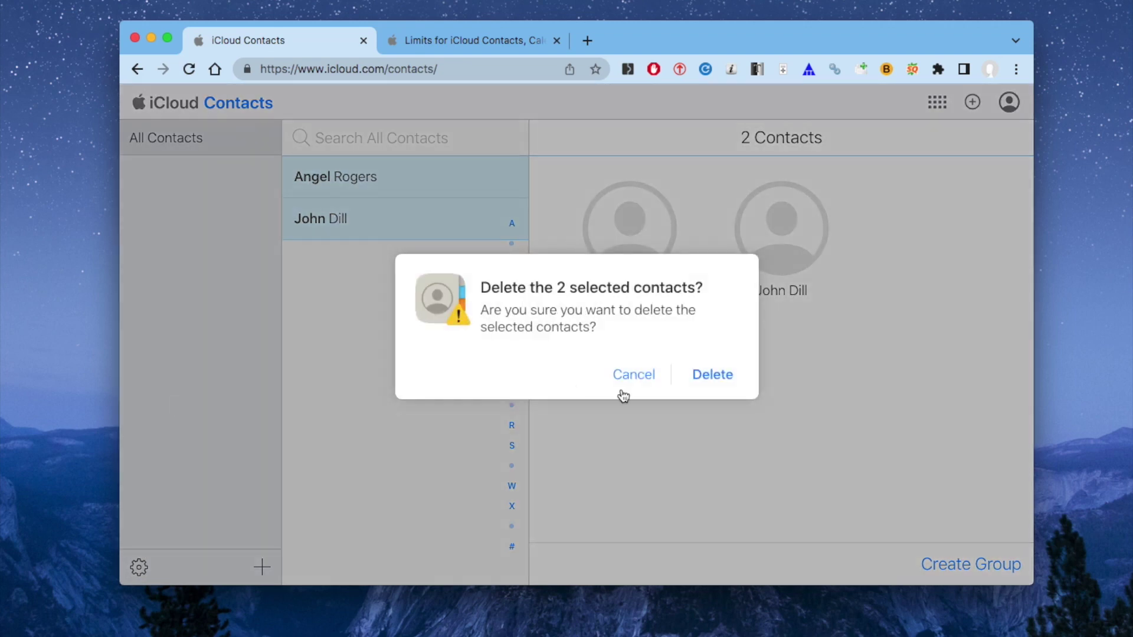
pyautogui.click(706, 383)
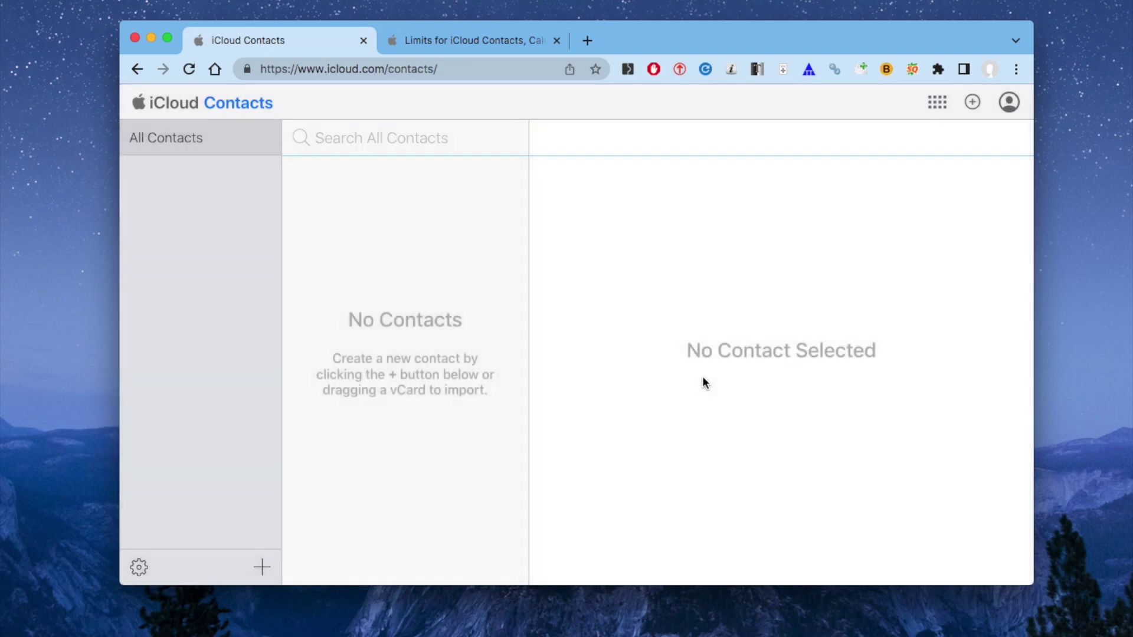
pyautogui.click(152, 38)
# Launch ContactsMate and add an iCloud account, signing in with the Apple ID password.
pyautogui.doubleClick(652, 180)
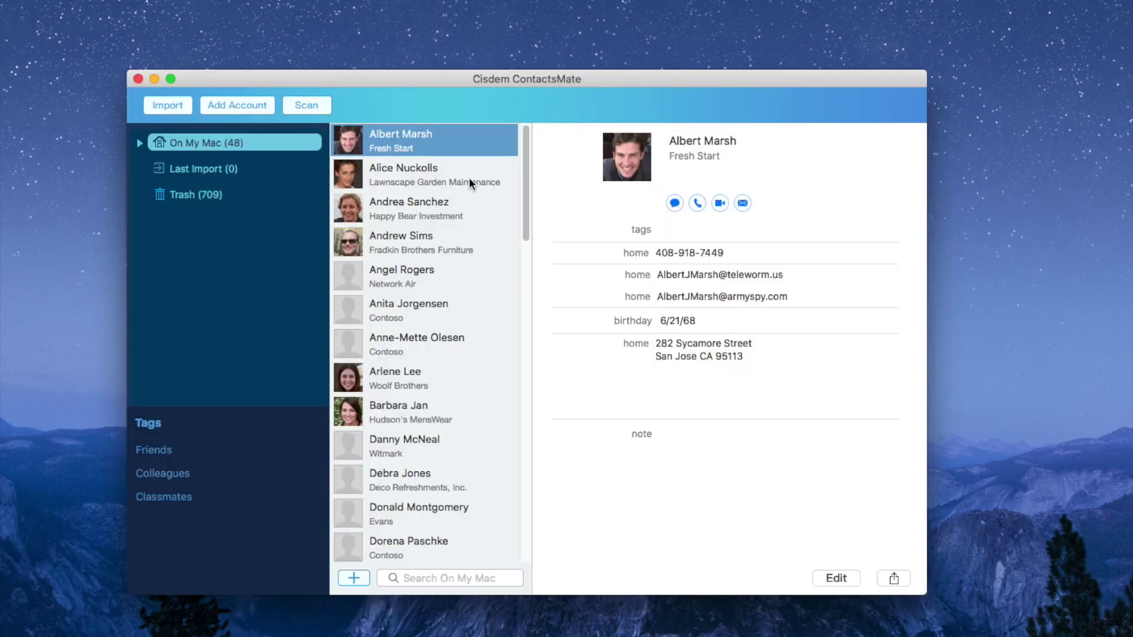
pyautogui.moveTo(463, 76); pyautogui.dragTo(481, 32)
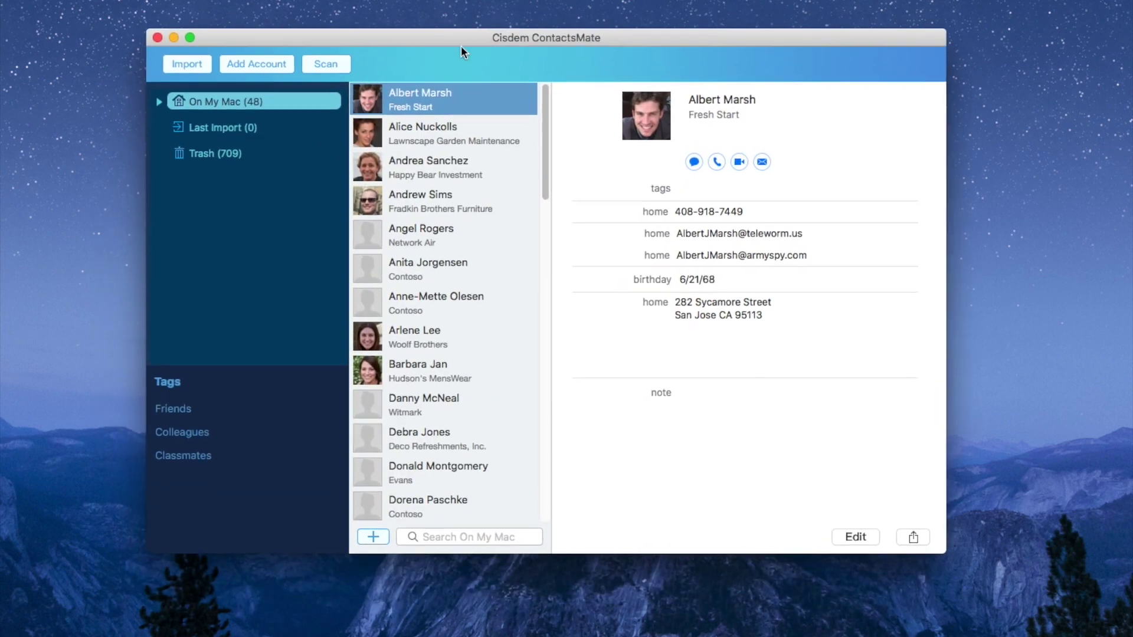
pyautogui.click(256, 63)
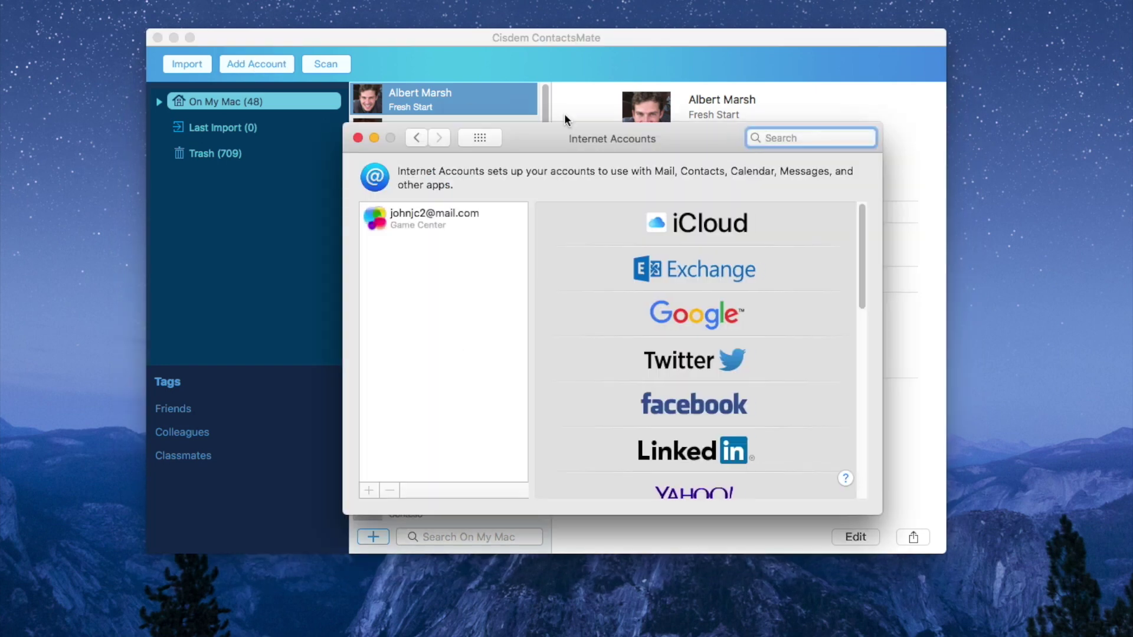
pyautogui.moveTo(611, 138); pyautogui.dragTo(583, 102)
pyautogui.click(655, 187)
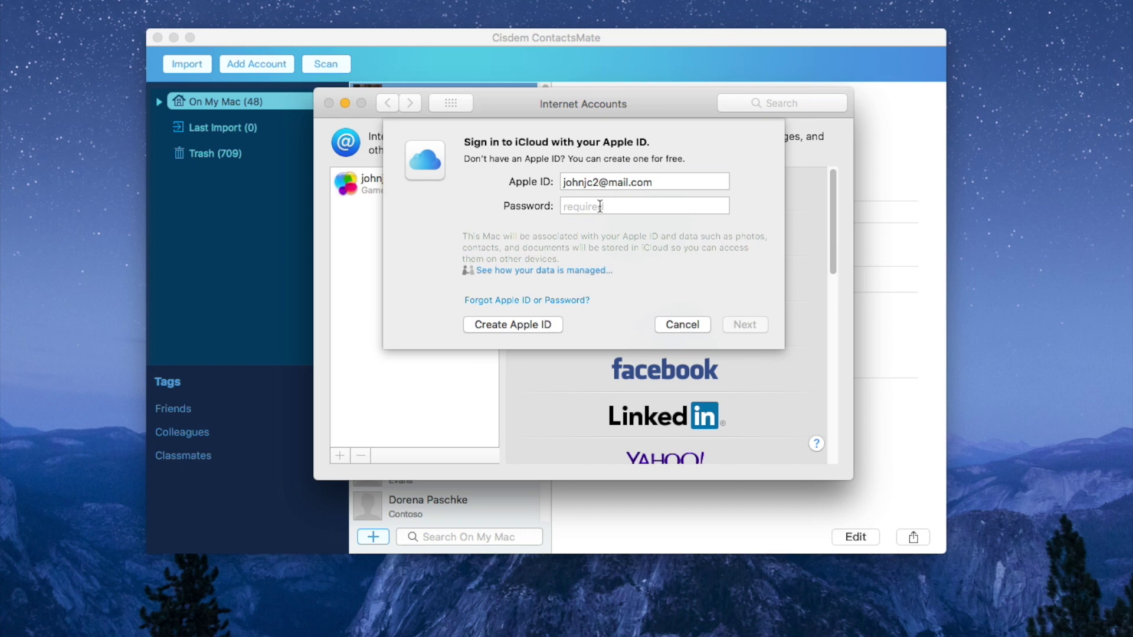
pyautogui.write('•••••')
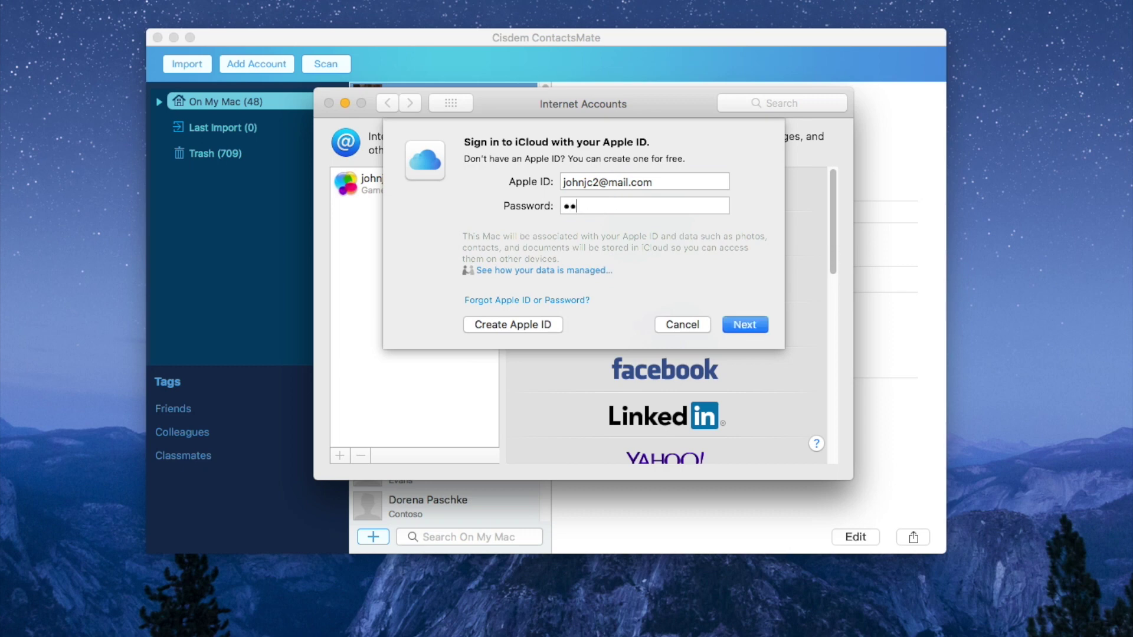
pyautogui.write('•••••')
pyautogui.click(738, 324)
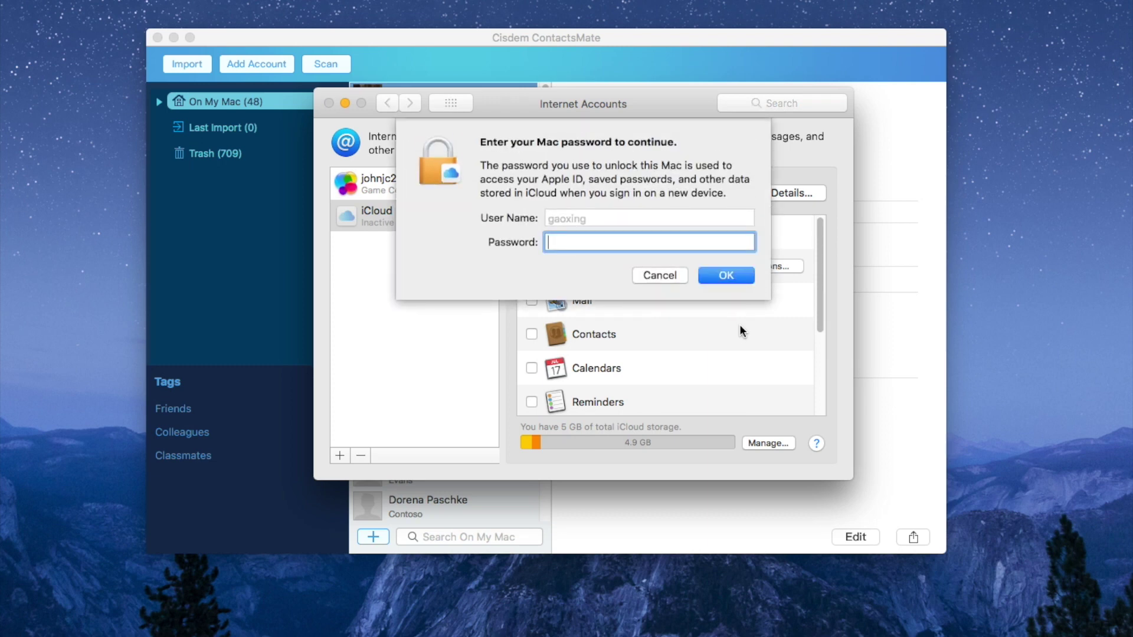
# Confirm with the Mac password, decline Safari merge and Find My Mac location, keeping Contacts enabled.
pyautogui.write('••••••')
pyautogui.click(727, 277)
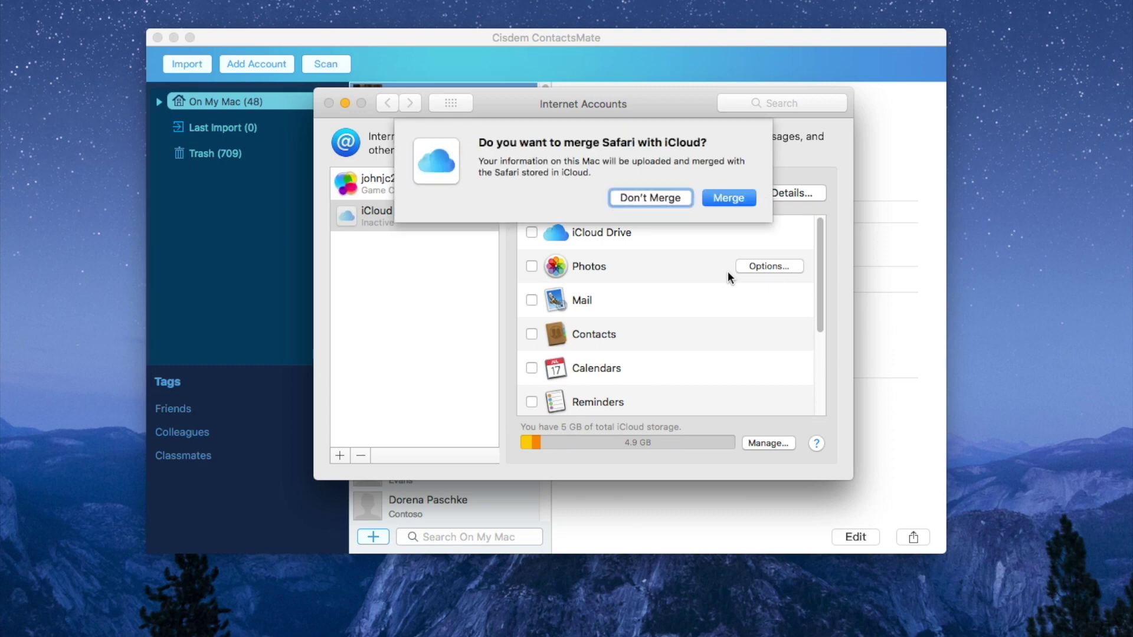
pyautogui.click(662, 197)
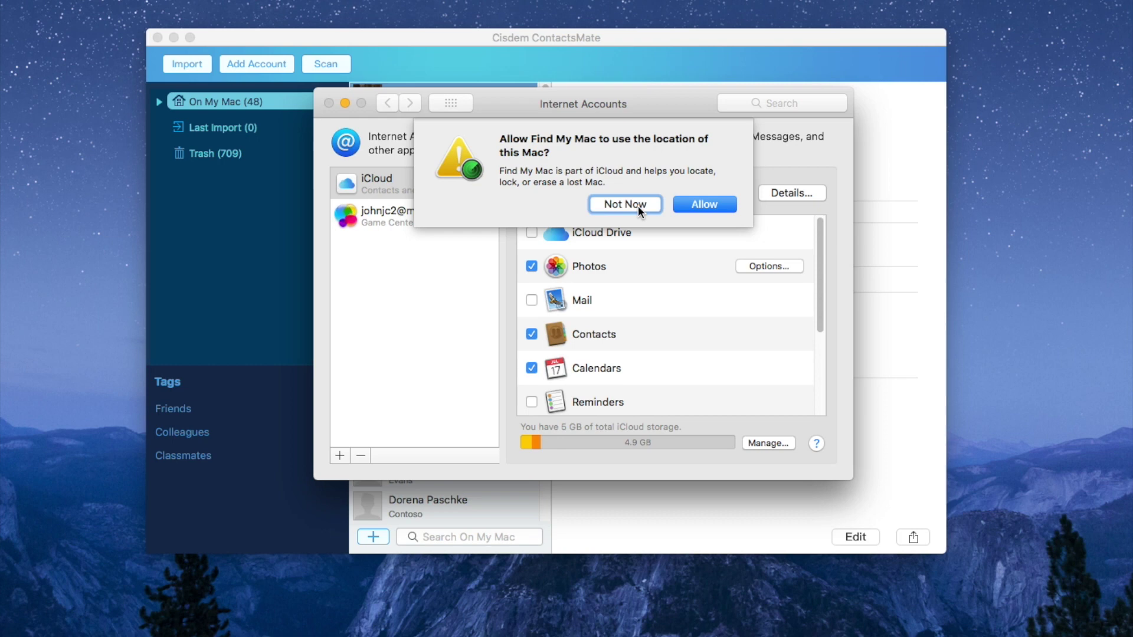
pyautogui.click(638, 205)
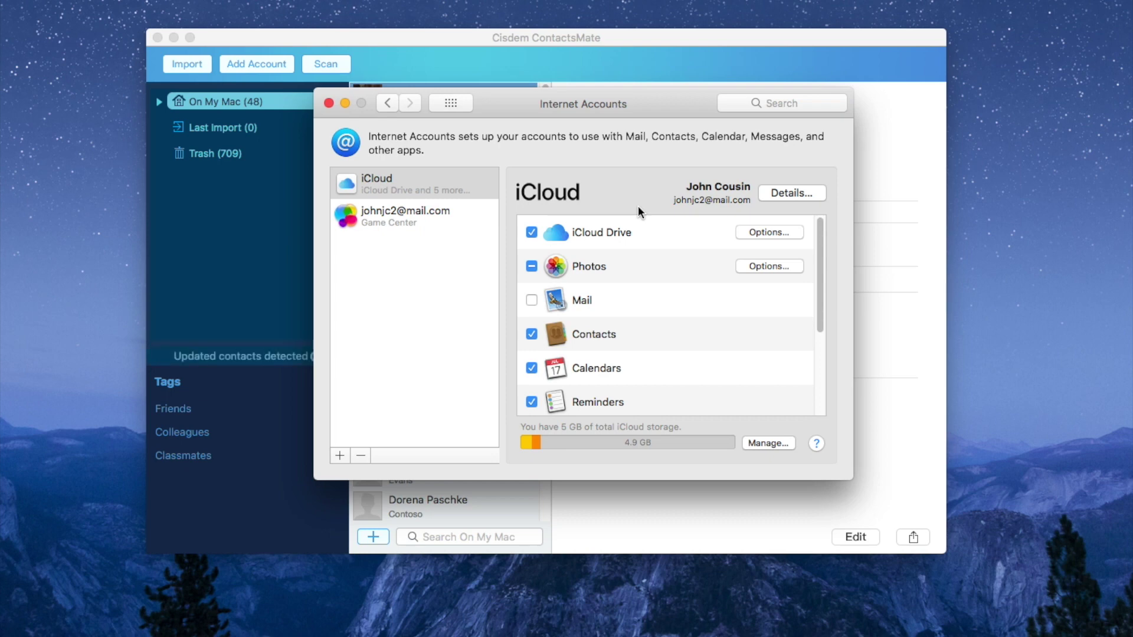
pyautogui.click(532, 335)
pyautogui.click(531, 334)
# With the empty iCloud account selected in ContactsMate, import the chosen .vcf files from the Desktop.
pyautogui.click(345, 104)
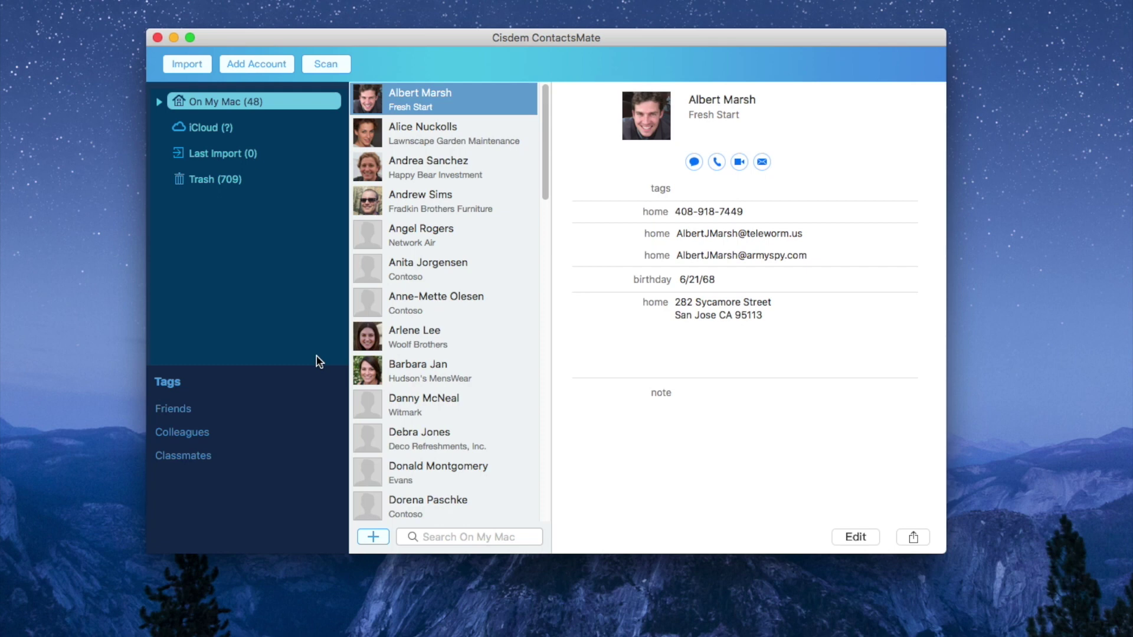
pyautogui.click(229, 131)
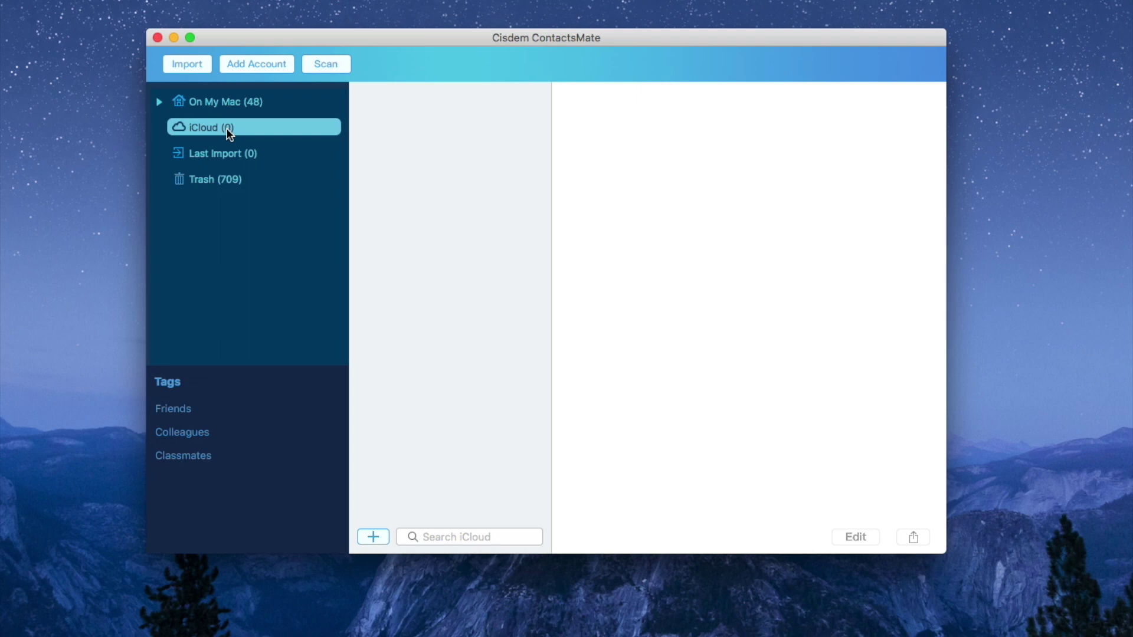
pyautogui.click(351, 184)
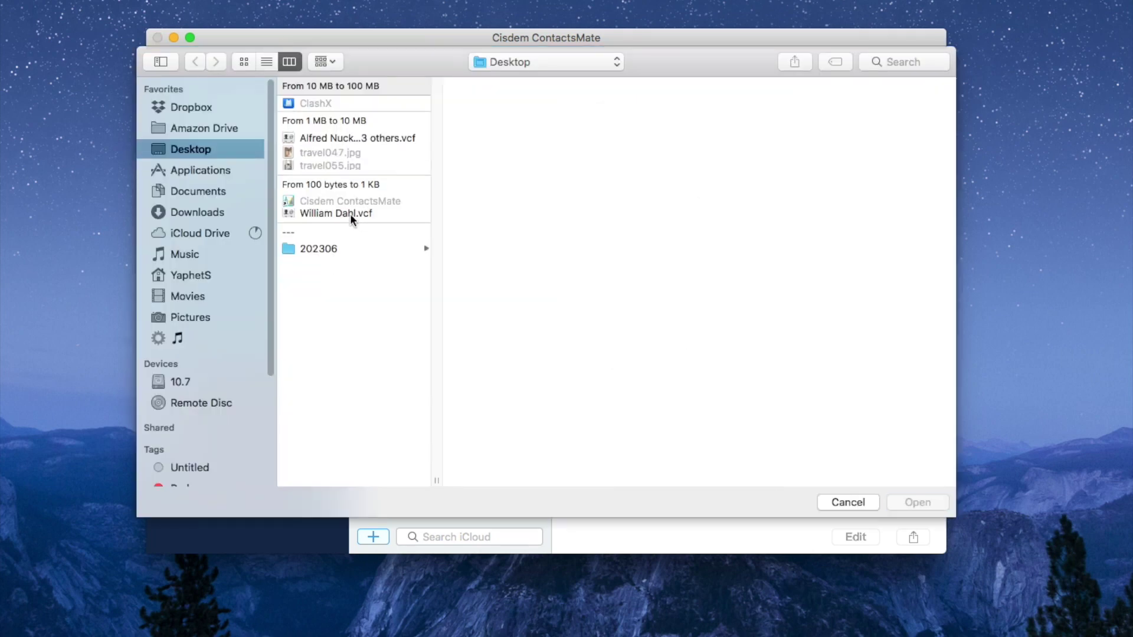
pyautogui.click(347, 213)
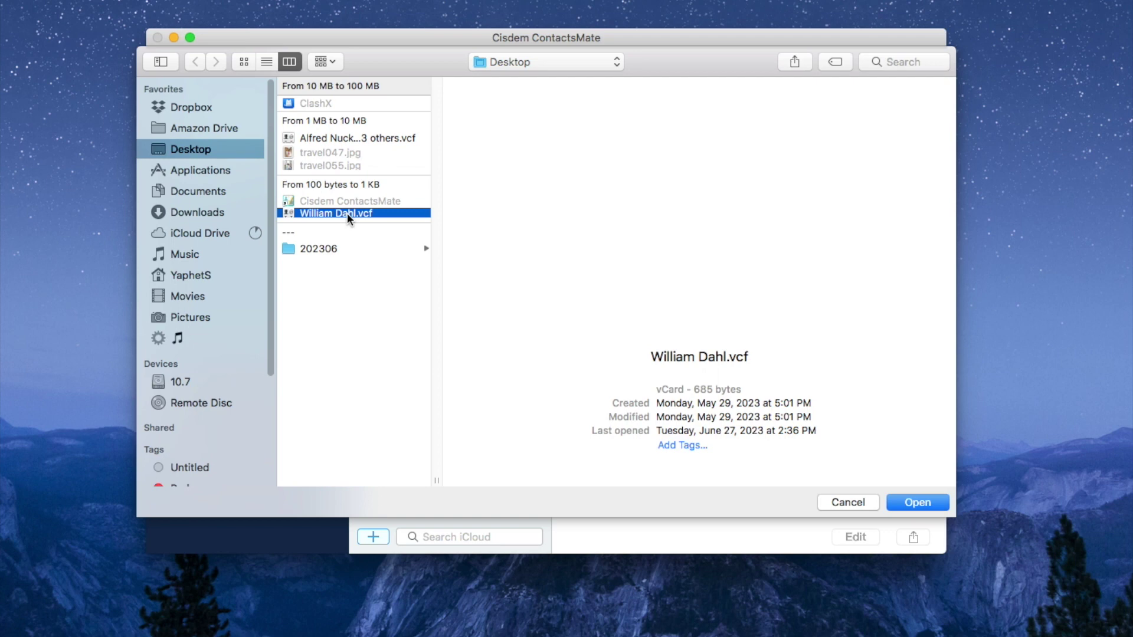
pyautogui.click(917, 502)
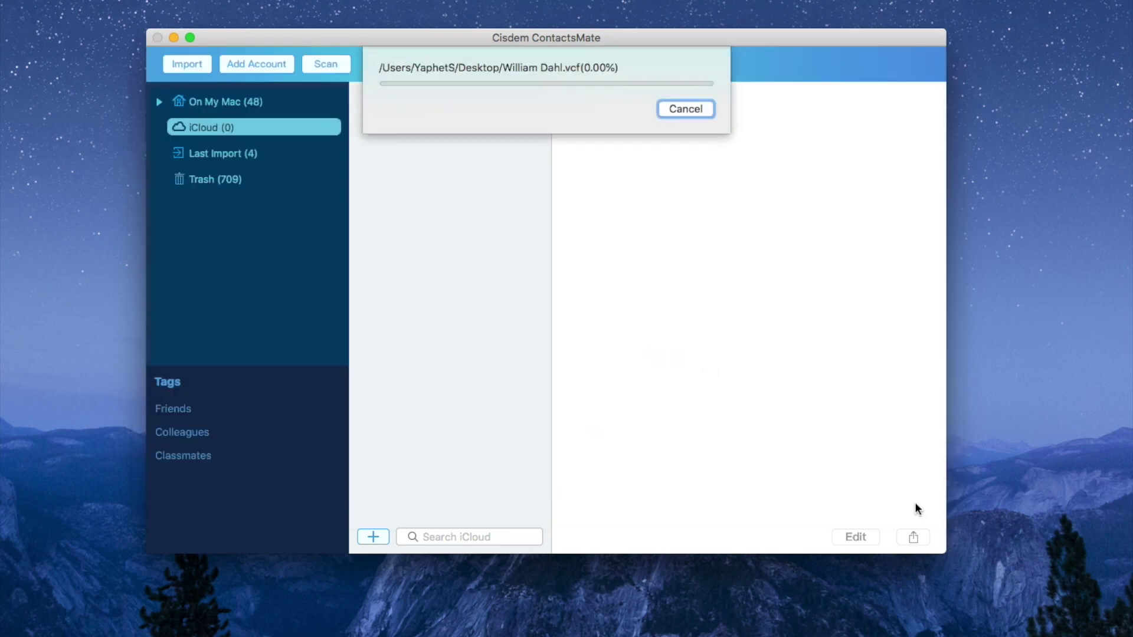
# Drag all five Last Import contacts onto the iCloud account and view them there.
pyautogui.click(263, 155)
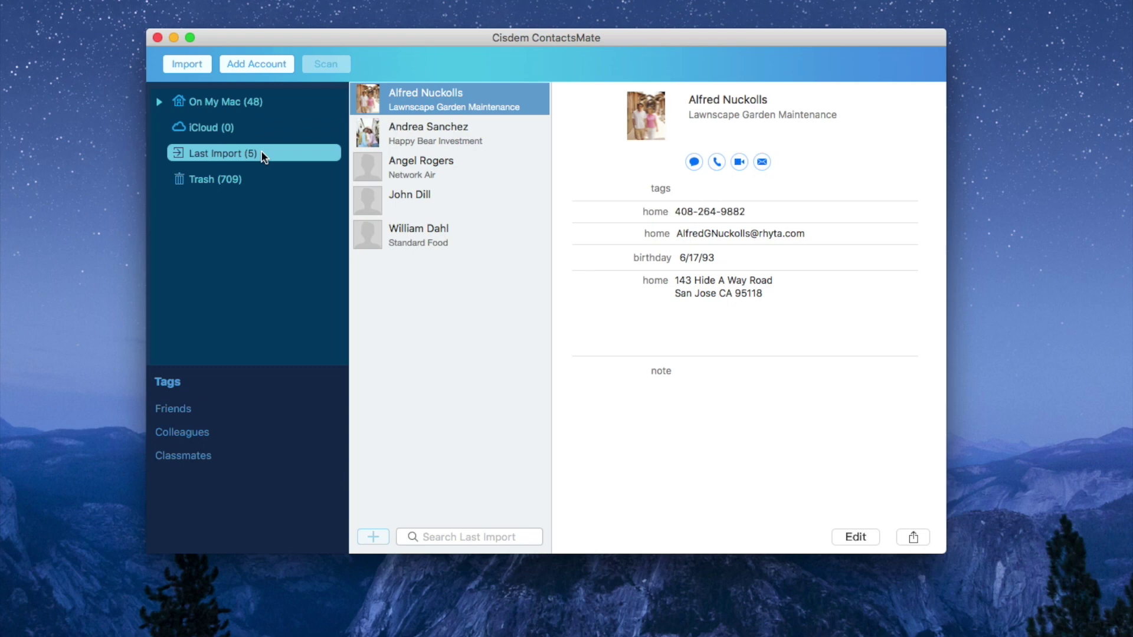
pyautogui.keyDown('shift'); pyautogui.click(436, 242); pyautogui.keyUp('shift')
pyautogui.moveTo(459, 135); pyautogui.dragTo(225, 122)
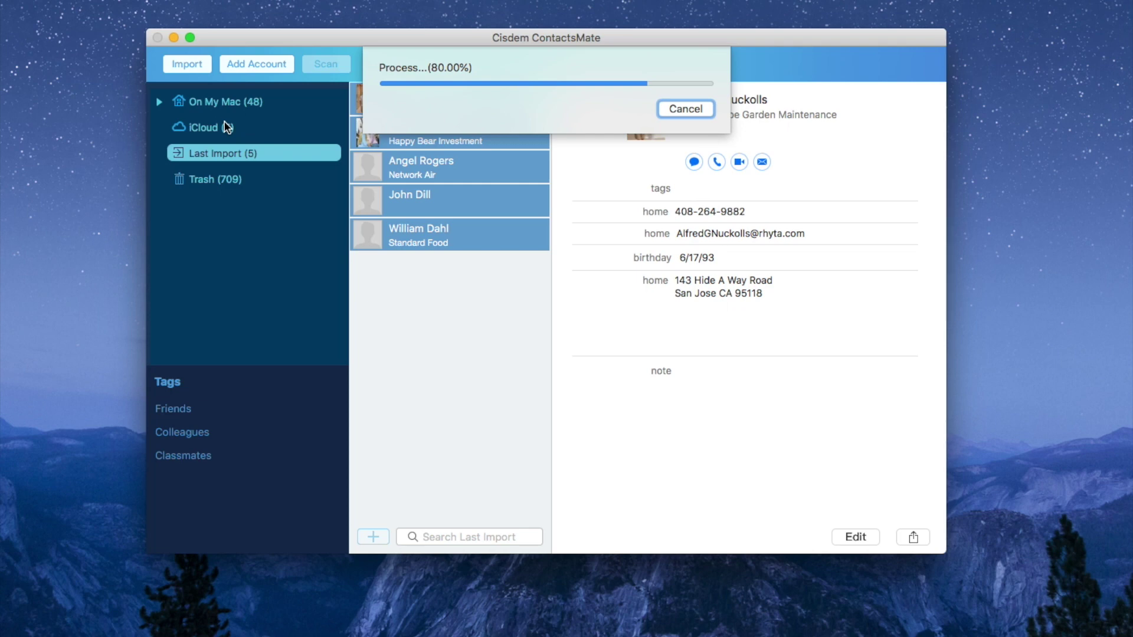
pyautogui.click(226, 128)
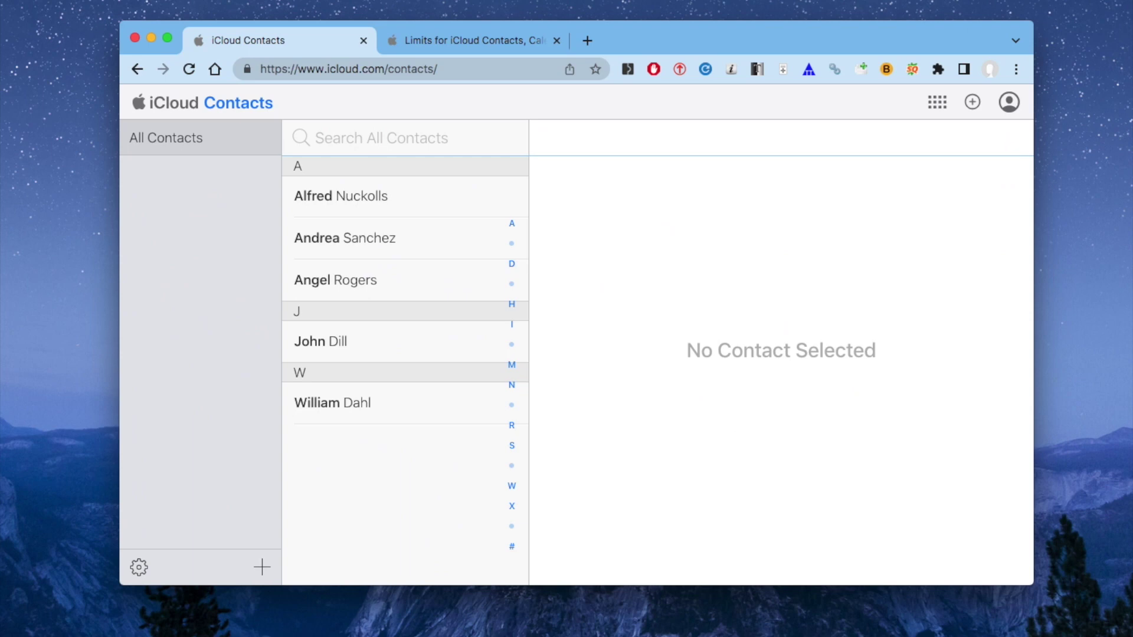
# Go through each of the five imported contacts' cards in the All Contacts list.
pyautogui.moveTo(784, 33); pyautogui.dragTo(788, 20)
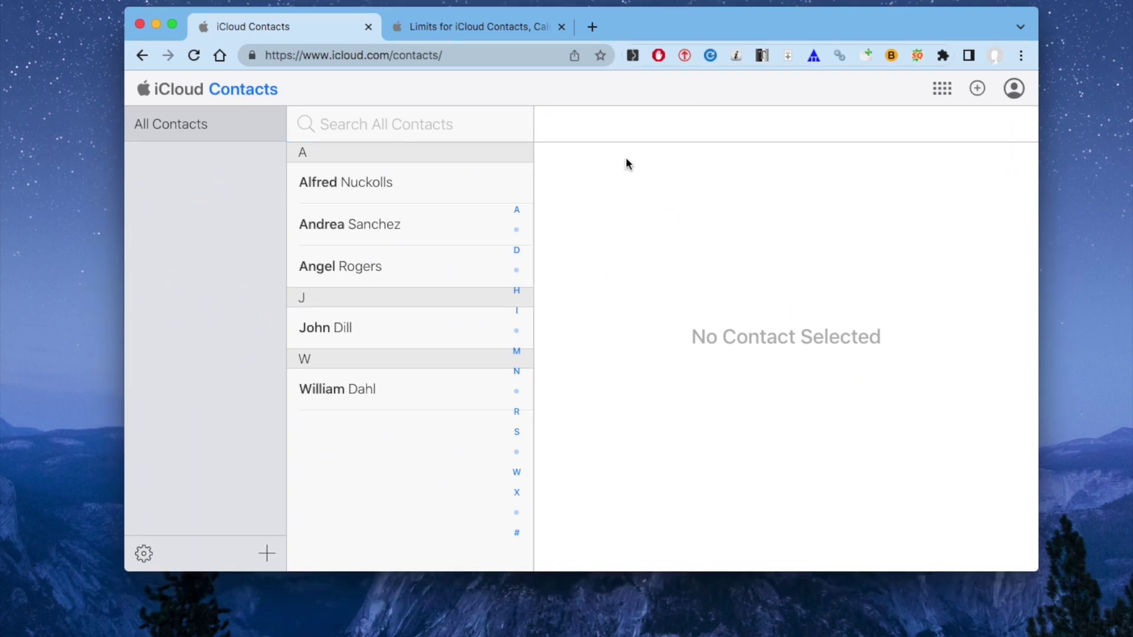
pyautogui.click(361, 187)
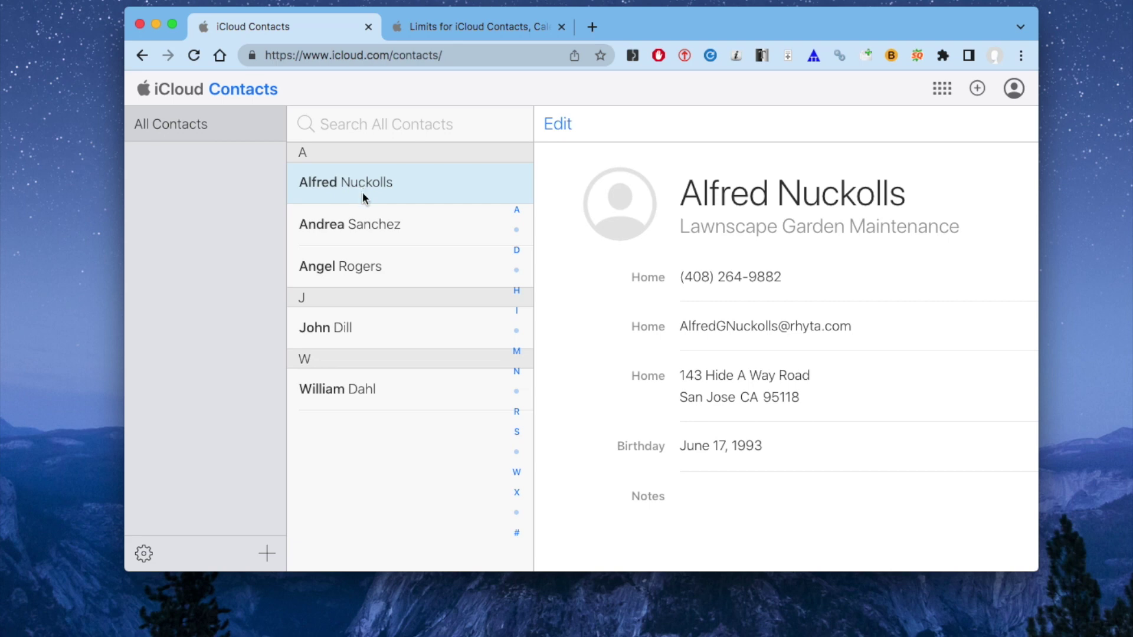
pyautogui.click(377, 228)
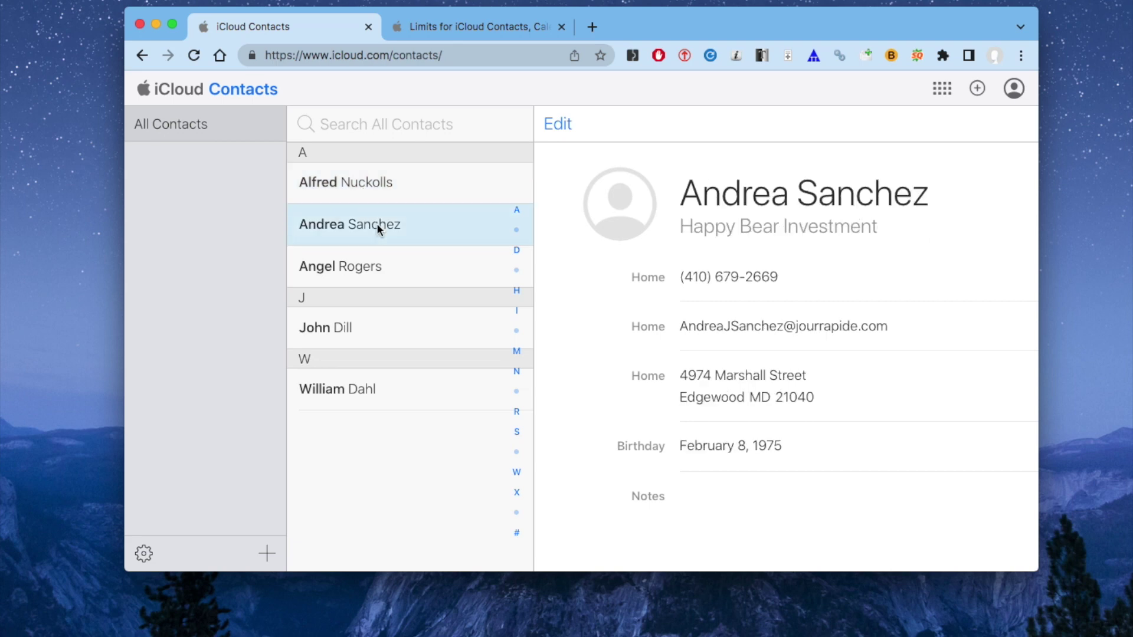
pyautogui.click(384, 265)
pyautogui.click(384, 331)
pyautogui.click(387, 401)
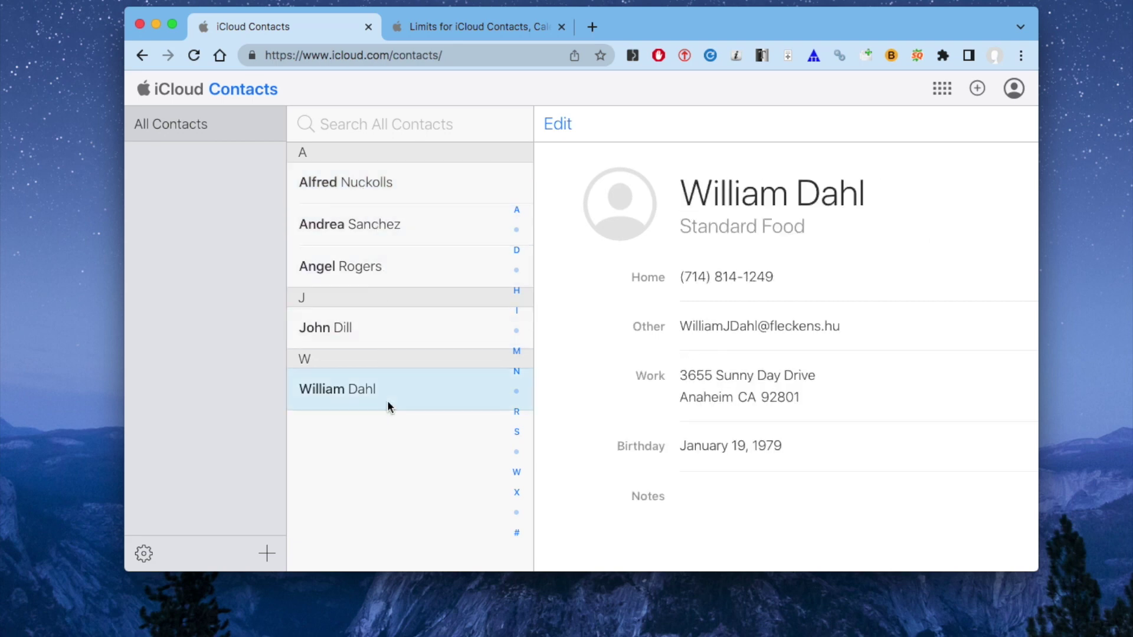
pyautogui.click(442, 195)
pyautogui.click(428, 235)
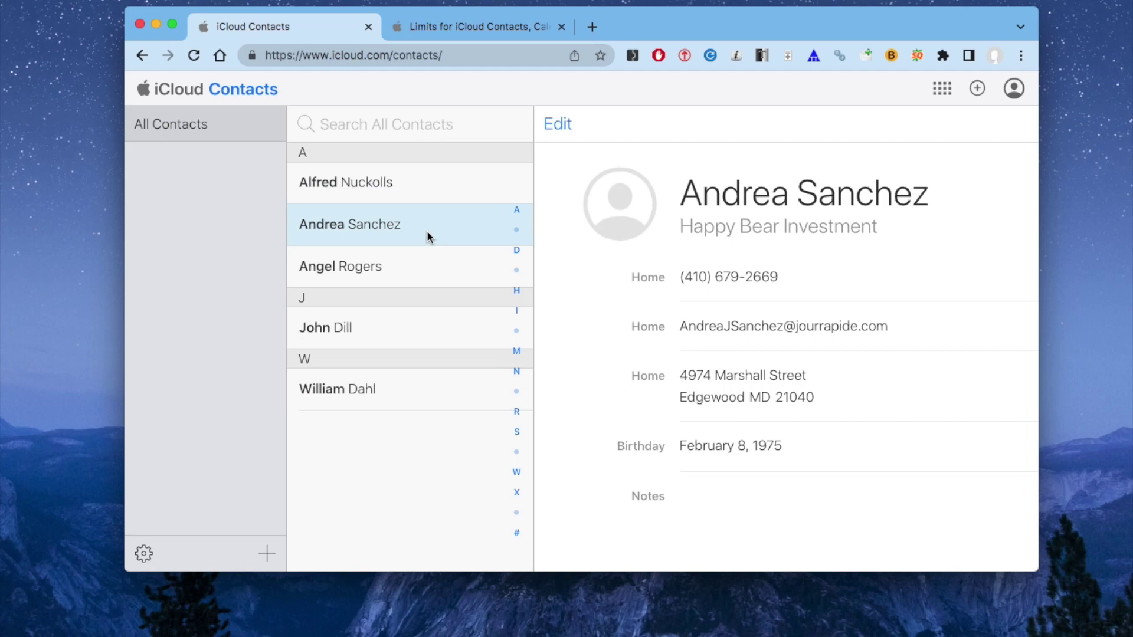